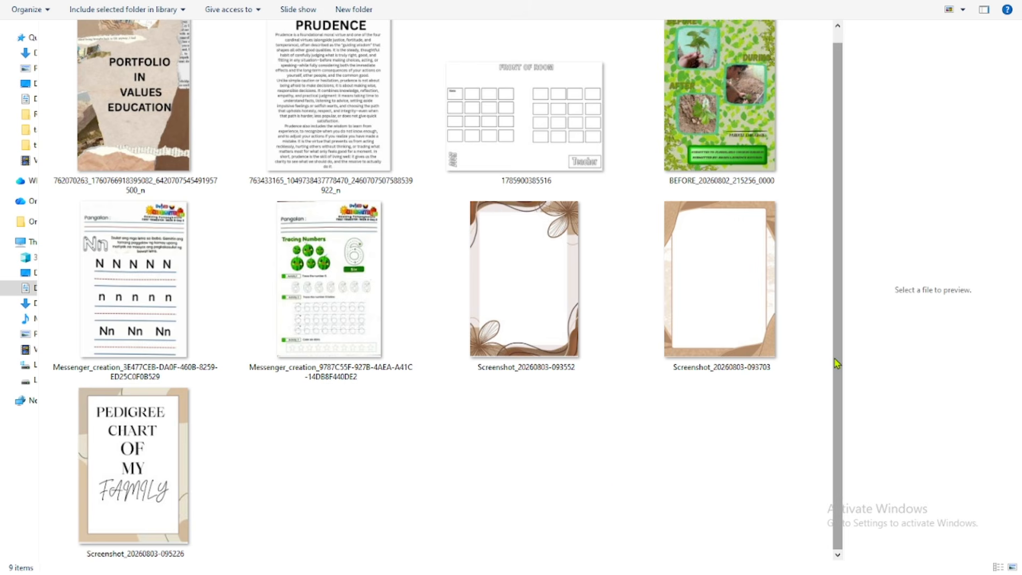
Load all the files from the Documents folder into the bulk renamer
mouse_move(840, 363)
mouse_down()
mouse_move(838, 307)
mouse_move(839, 390)
mouse_move(838, 324)
mouse_move(840, 379)
mouse_up()
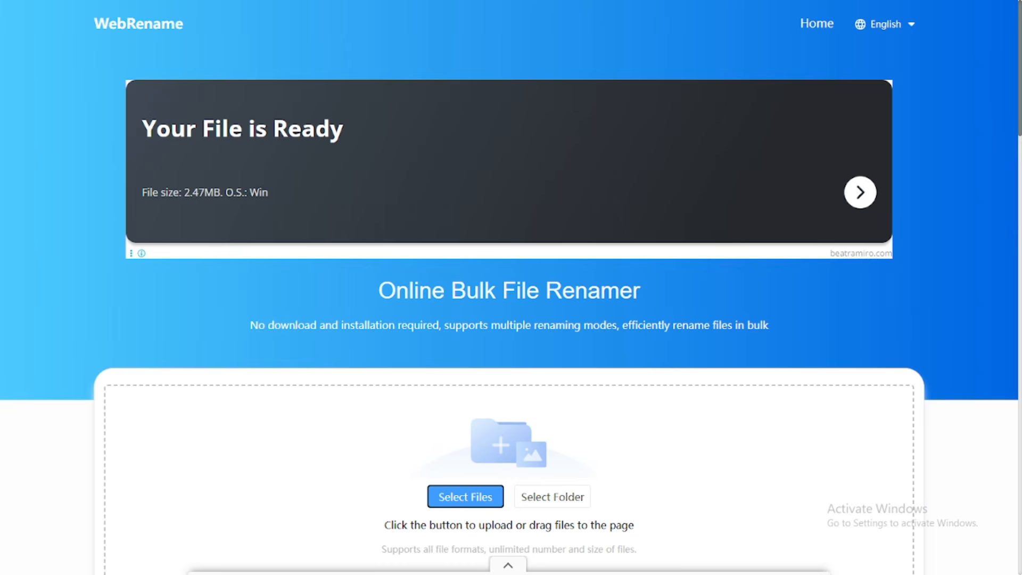
drag(1021, 109, 1006, 163)
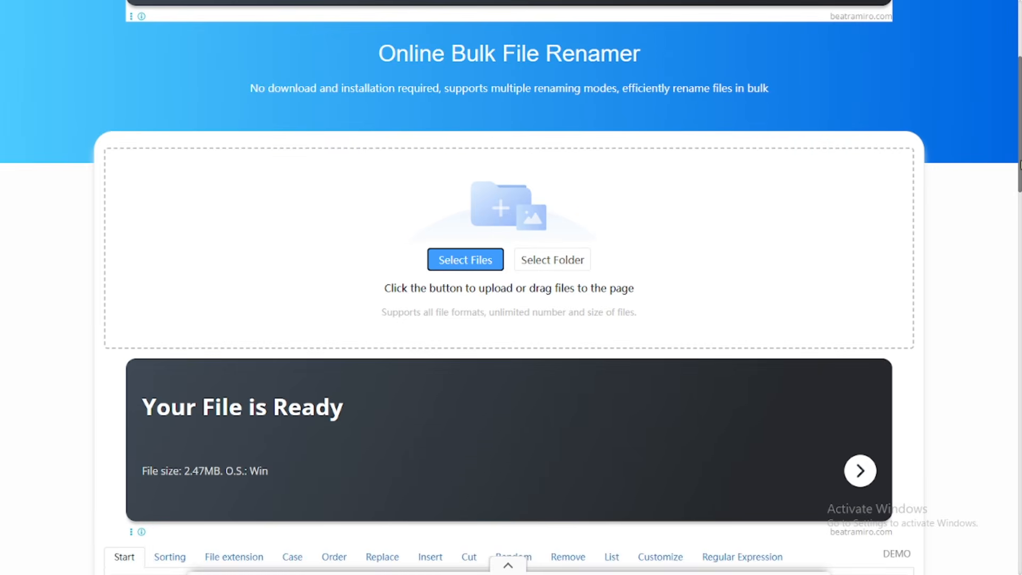
click(486, 265)
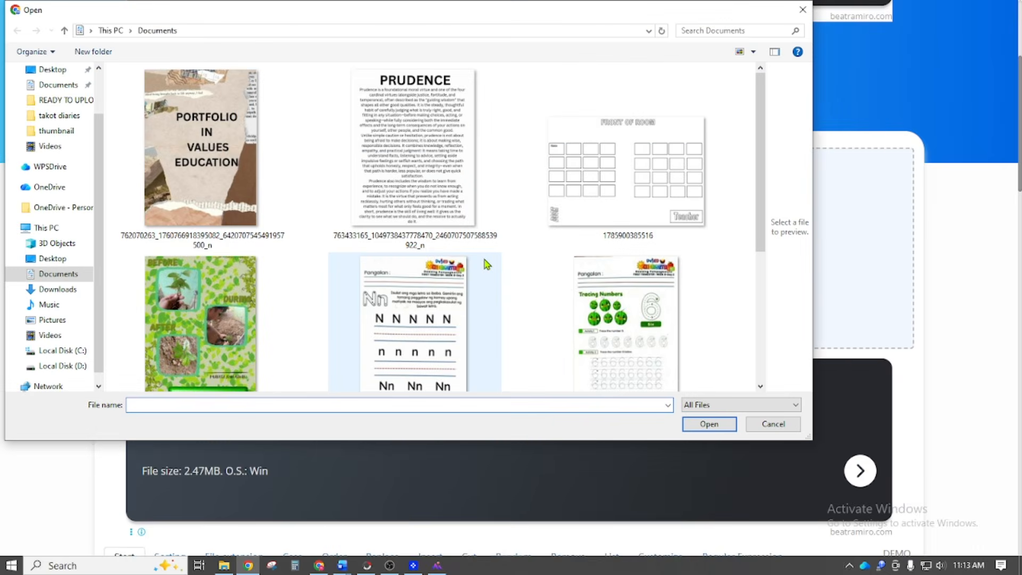
click(229, 209)
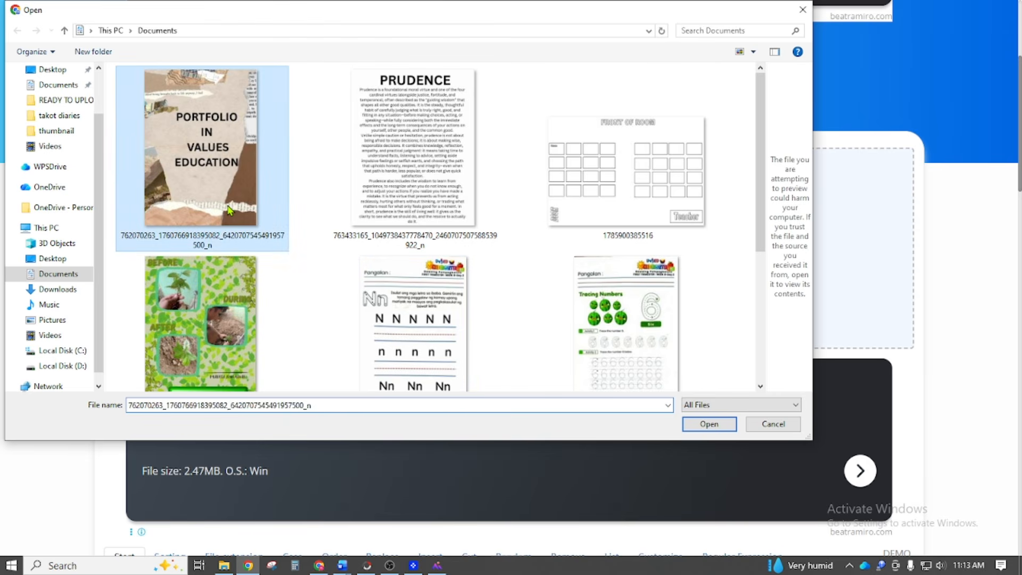
key(ctrl+a)
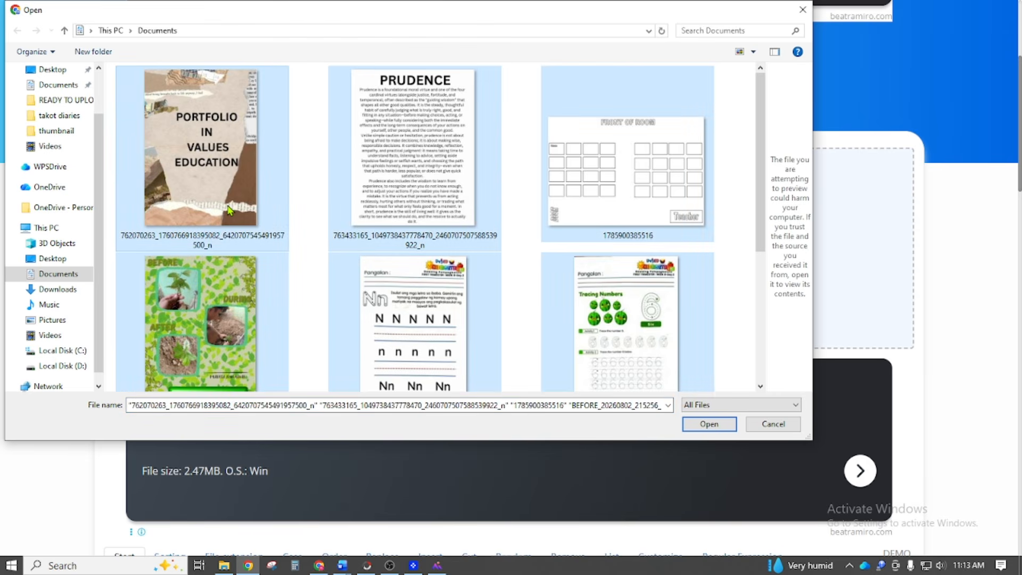
click(708, 425)
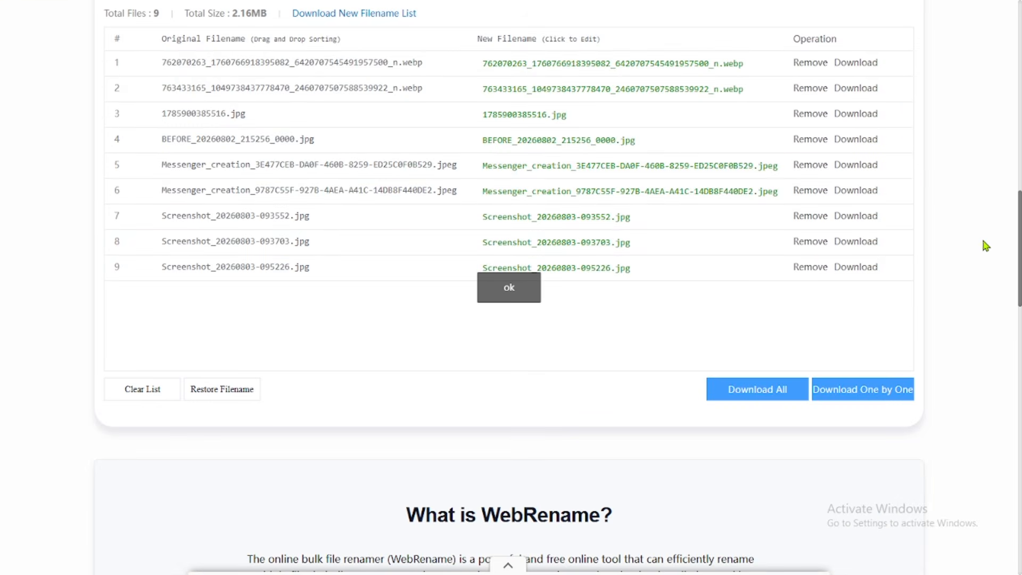
Rename the nine listed files 1 through 9, in list order, by editing their new filenames
scroll(1005, 256, up, 4)
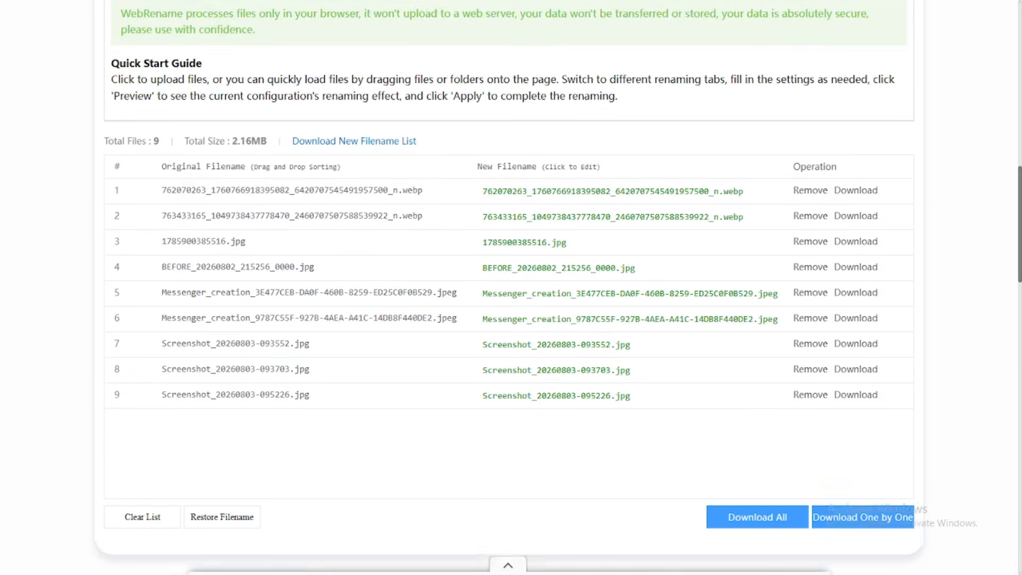
drag(1020, 214, 1020, 208)
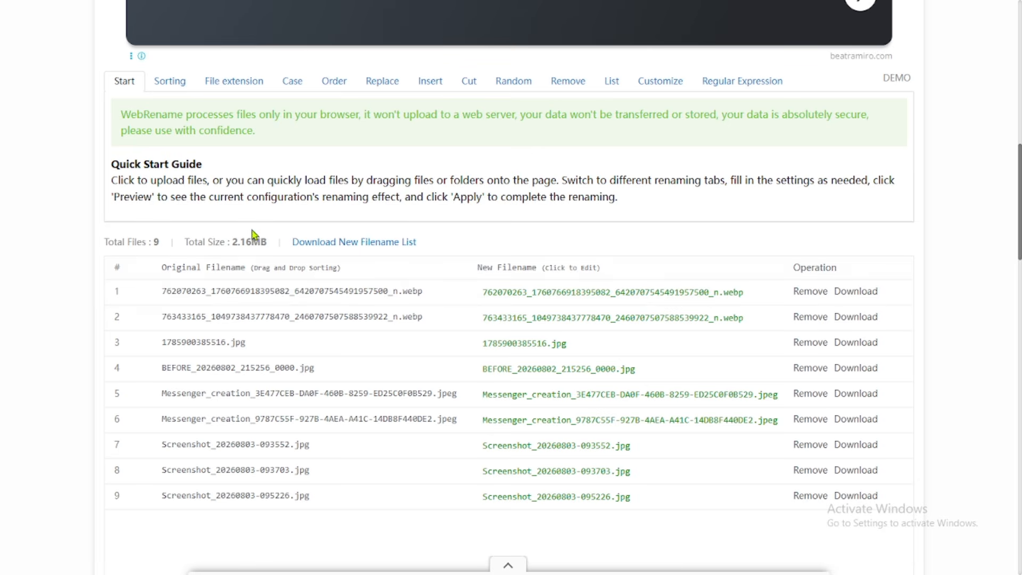
click(558, 289)
text(1)
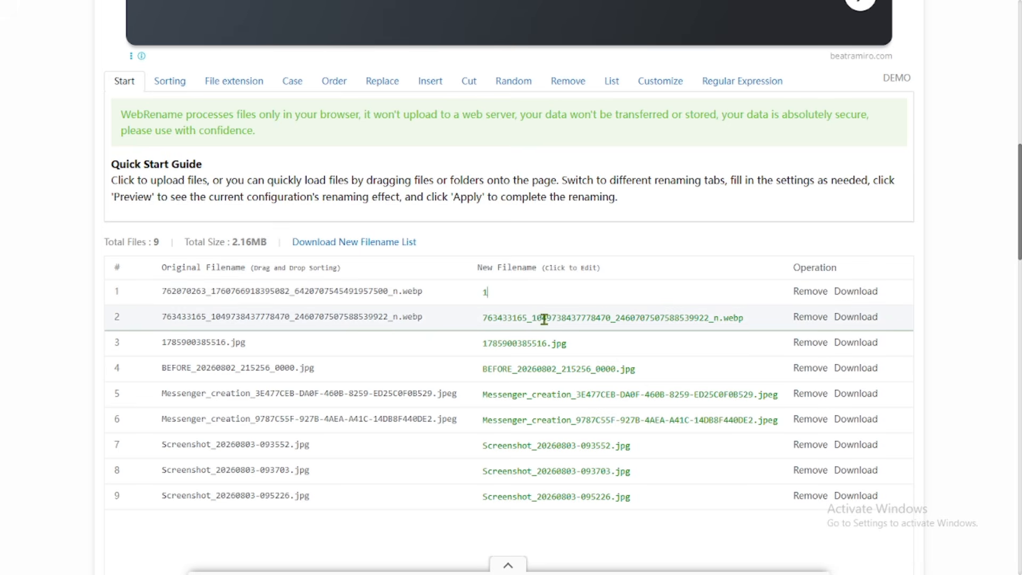
click(539, 320)
text(2)
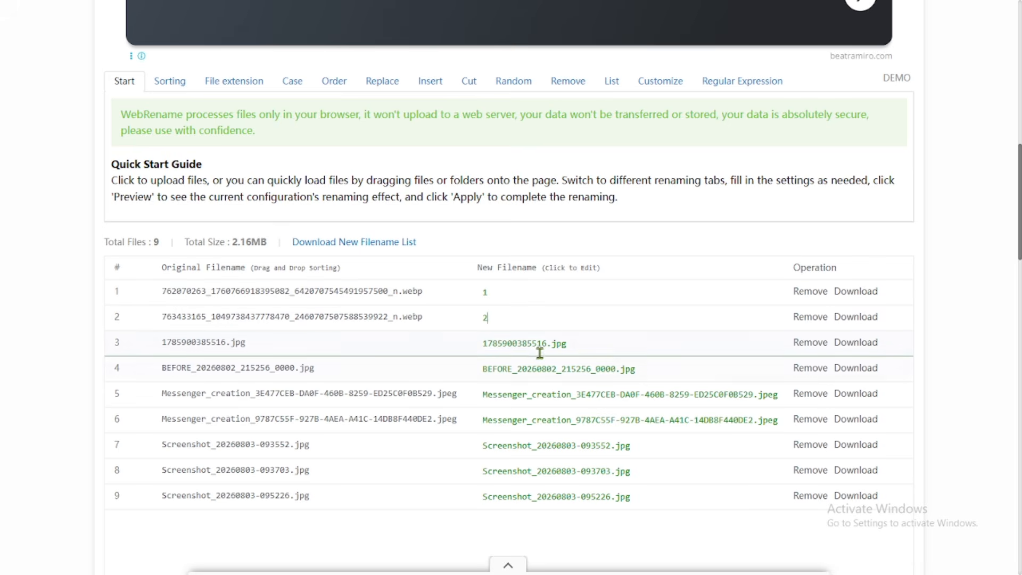
click(538, 342)
text(3)
click(543, 369)
text(4)
click(542, 397)
text(5)
click(540, 418)
text(6)
click(552, 448)
text(7)
click(554, 468)
text(8)
click(555, 496)
text(9)
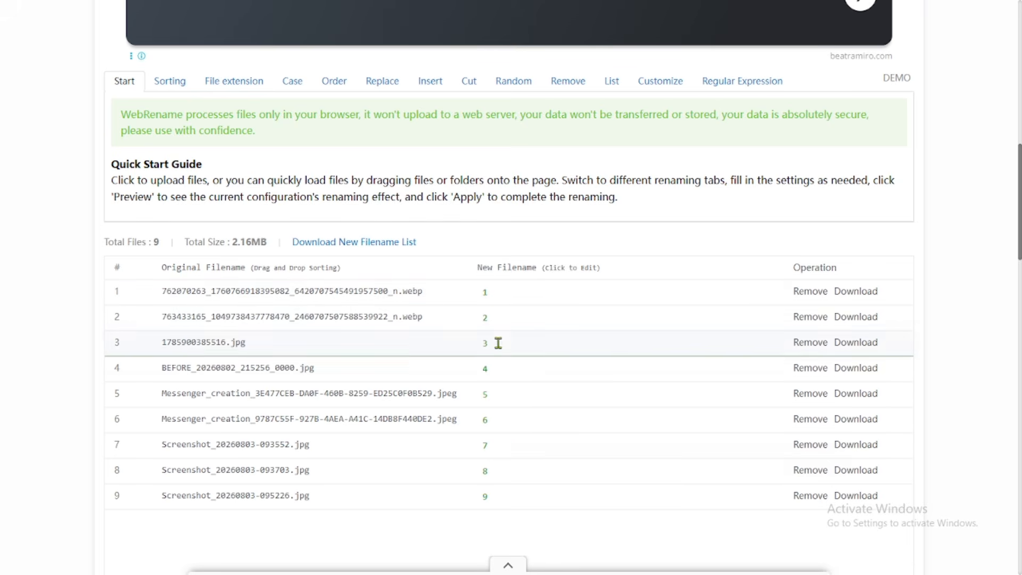
Preview changing the extension of all listed files to "tutorial"
click(238, 89)
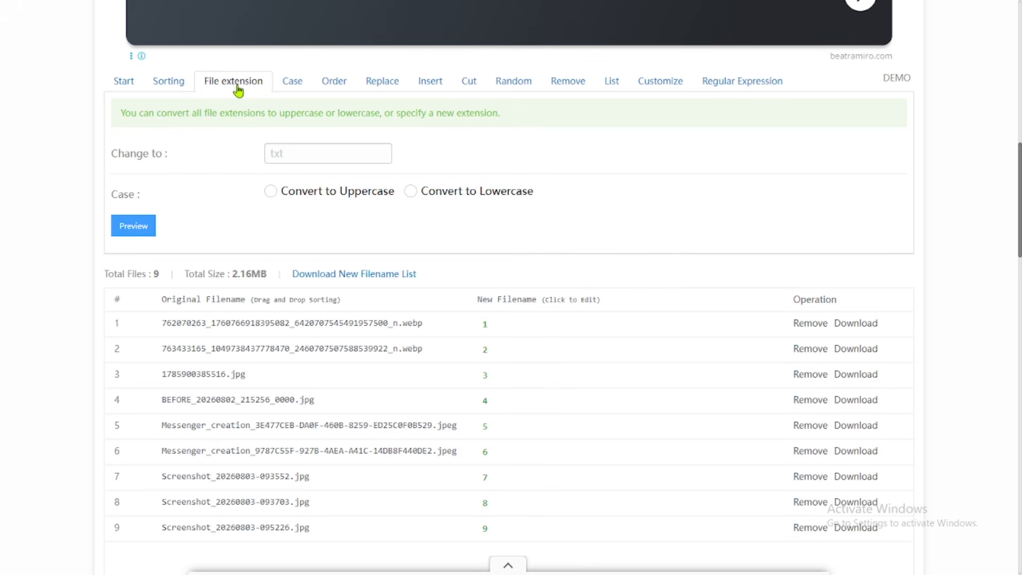
click(298, 153)
text(des)
key(BackSpace)
key(BackSpace)
key(BackSpace)
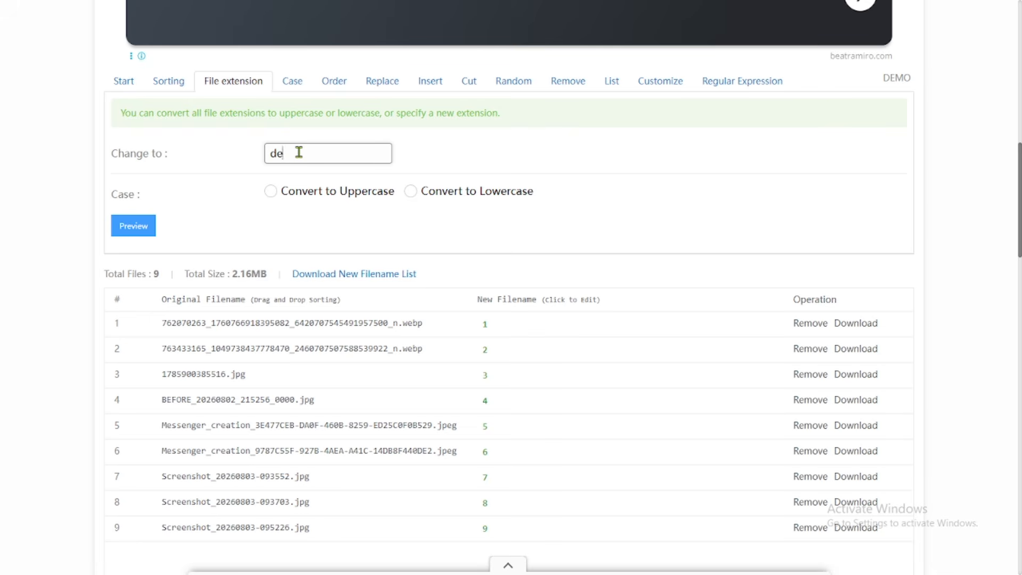
text(tutorial)
click(134, 233)
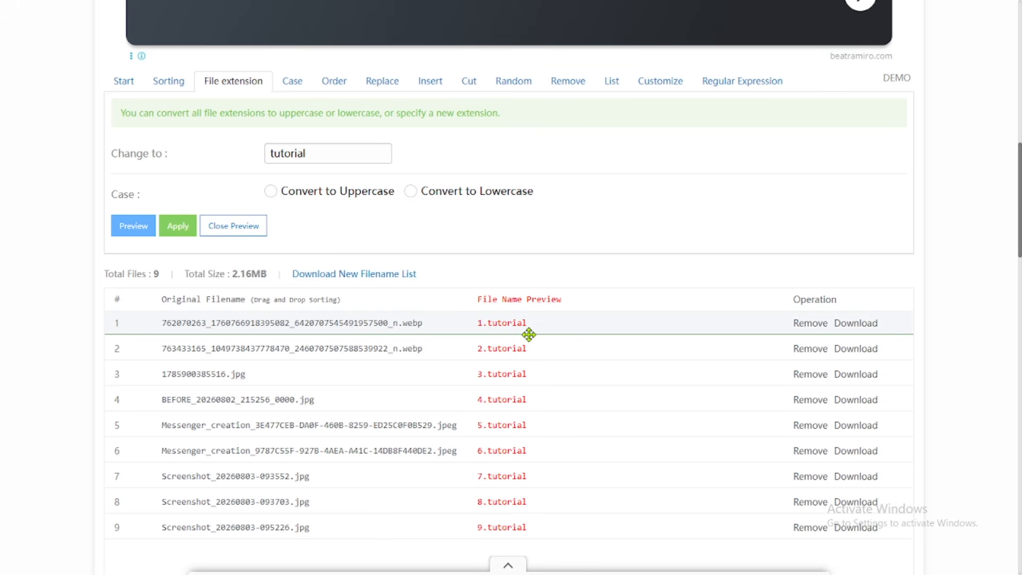
scroll(1018, 248, down, 1)
mouse_move(1020, 252)
mouse_down()
mouse_move(1020, 279)
mouse_move(1021, 247)
mouse_up()
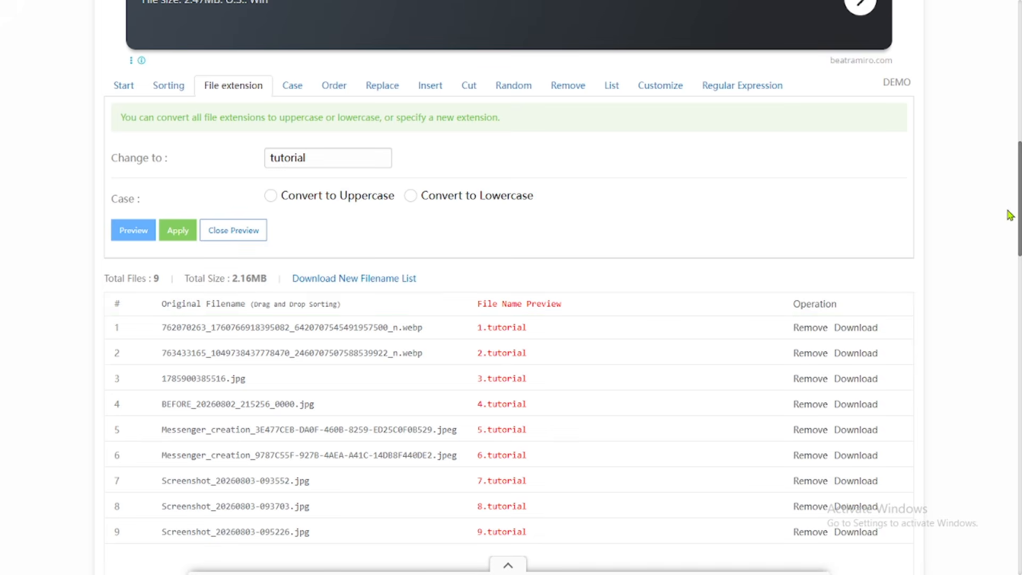
mouse_move(1020, 246)
mouse_down()
mouse_move(1021, 232)
mouse_move(1008, 244)
mouse_up()
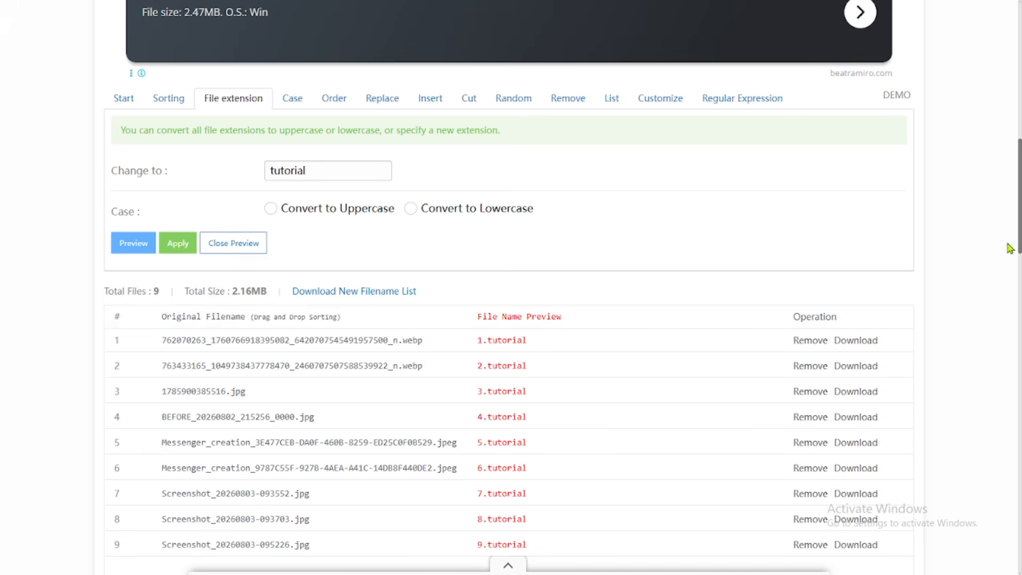
Leave the extension preview and examine the Case, Order, Replace, Regular Expression, Customize, List, Remove and Random renaming options, ending at the Quick Start Guide
click(292, 107)
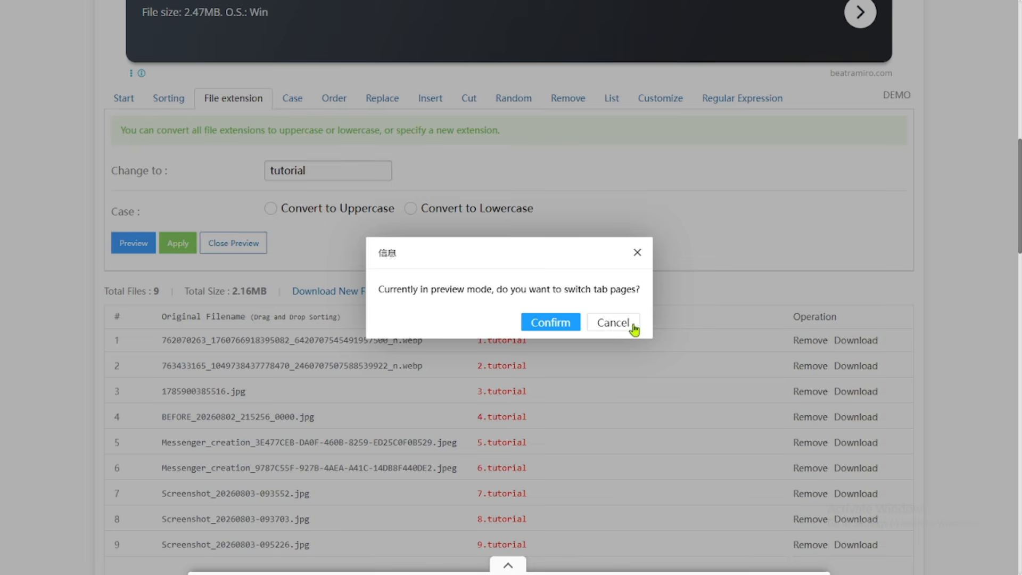
click(562, 330)
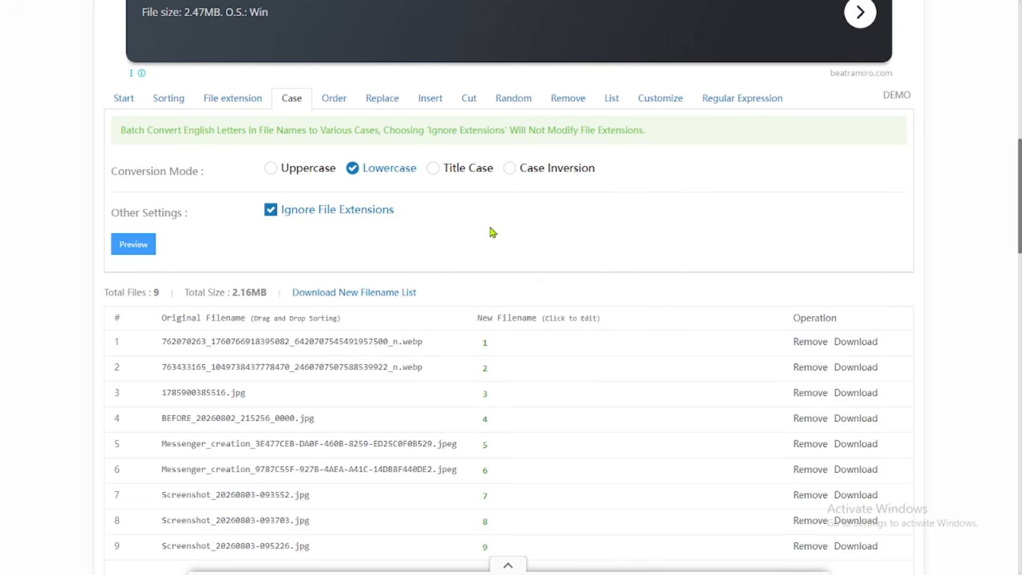
click(240, 106)
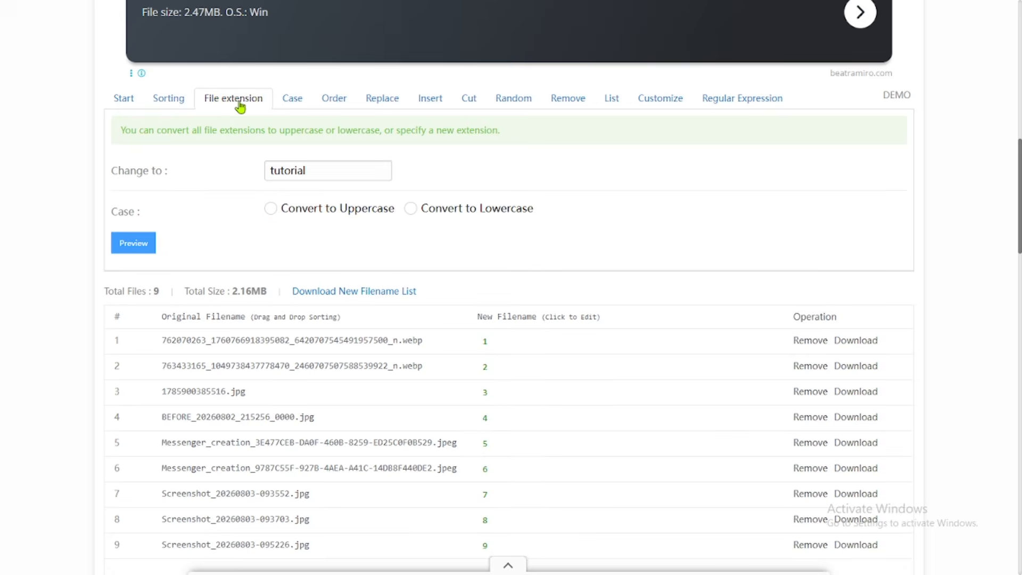
click(288, 106)
click(238, 105)
click(300, 108)
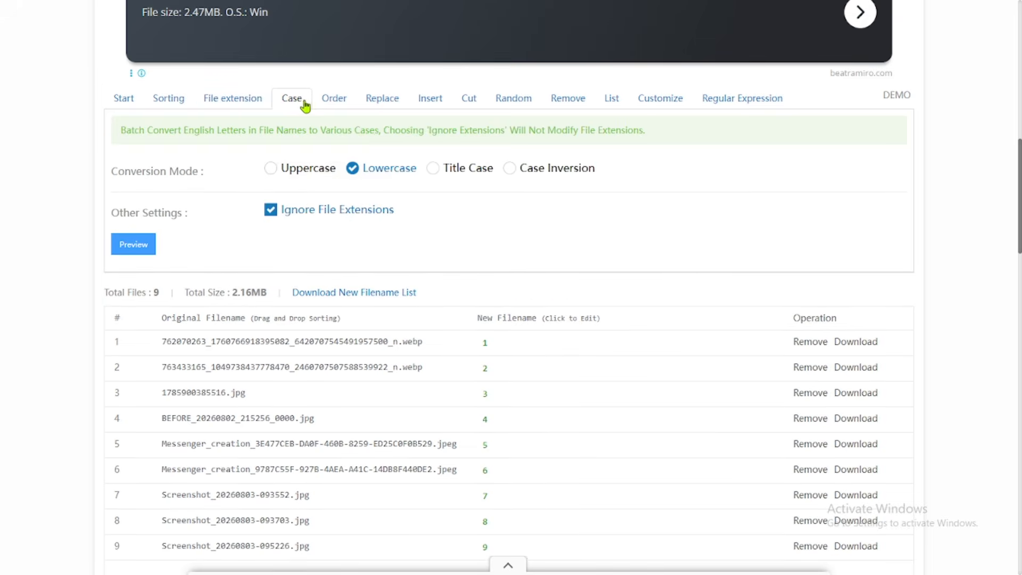
click(341, 104)
click(397, 104)
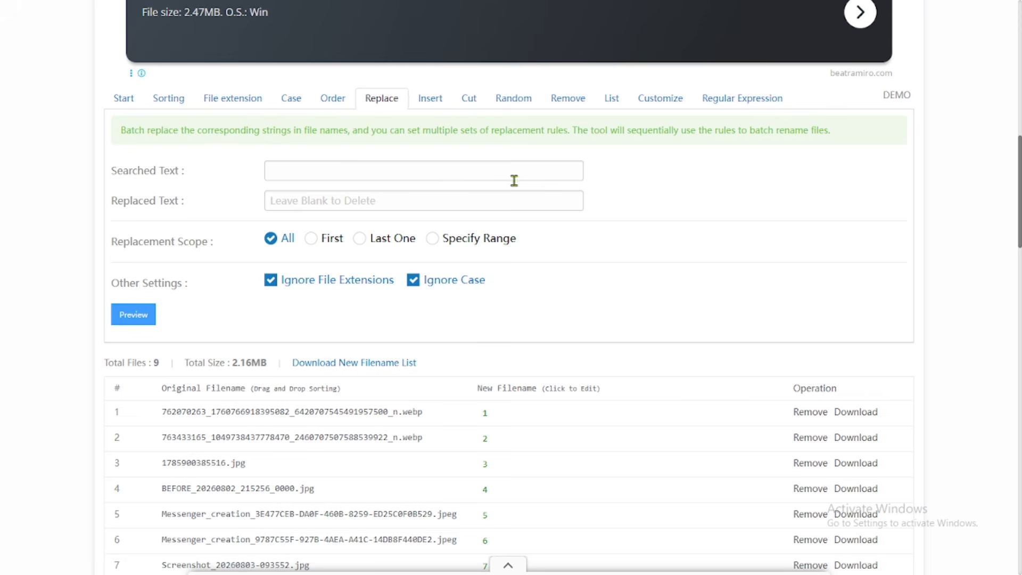
click(723, 108)
click(673, 102)
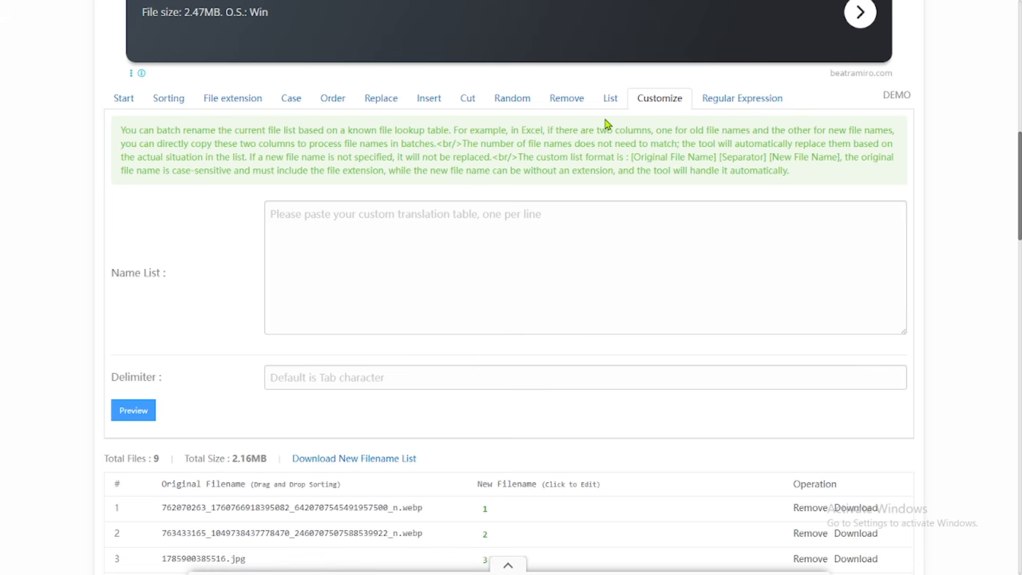
click(614, 102)
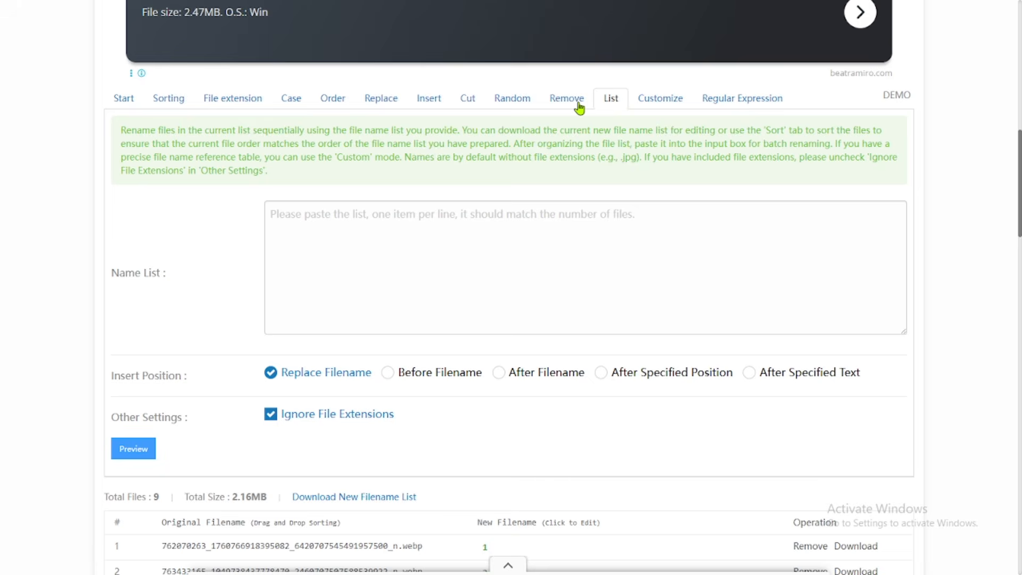
click(580, 108)
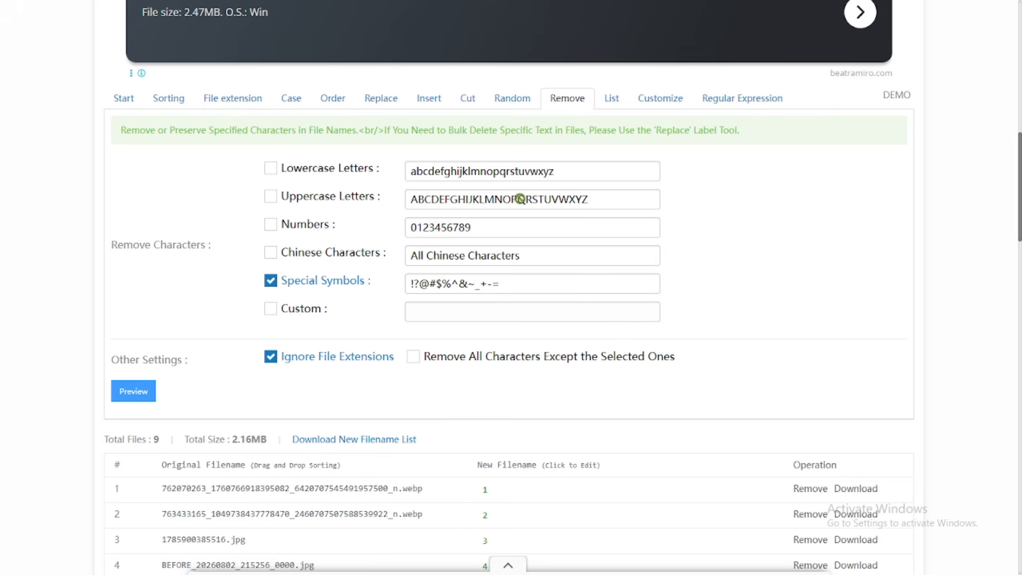
click(514, 104)
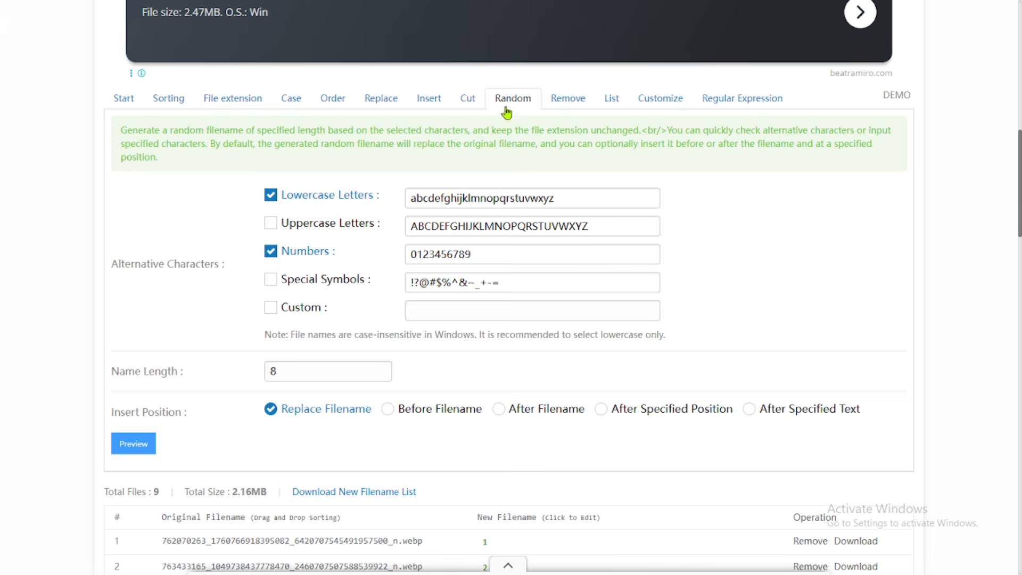
click(128, 106)
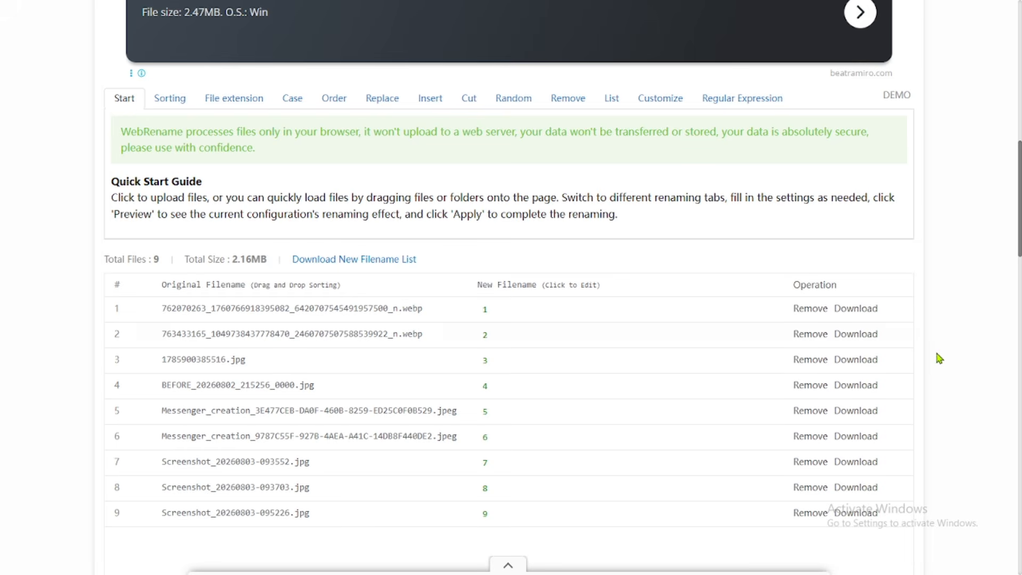
scroll(1005, 266, down, 1)
scroll(509, 287, down, 5)
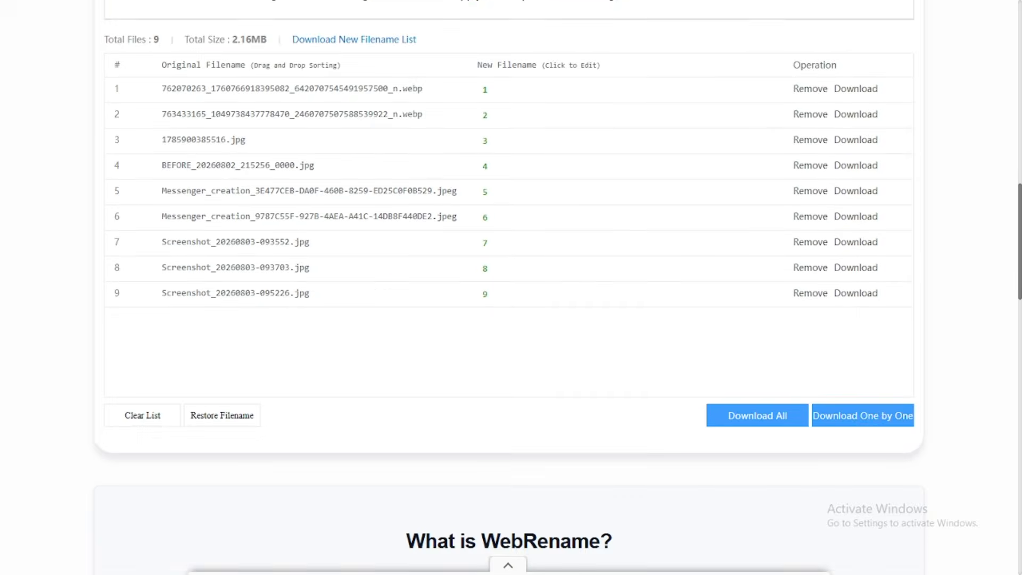
scroll(508, 287, down, 2)
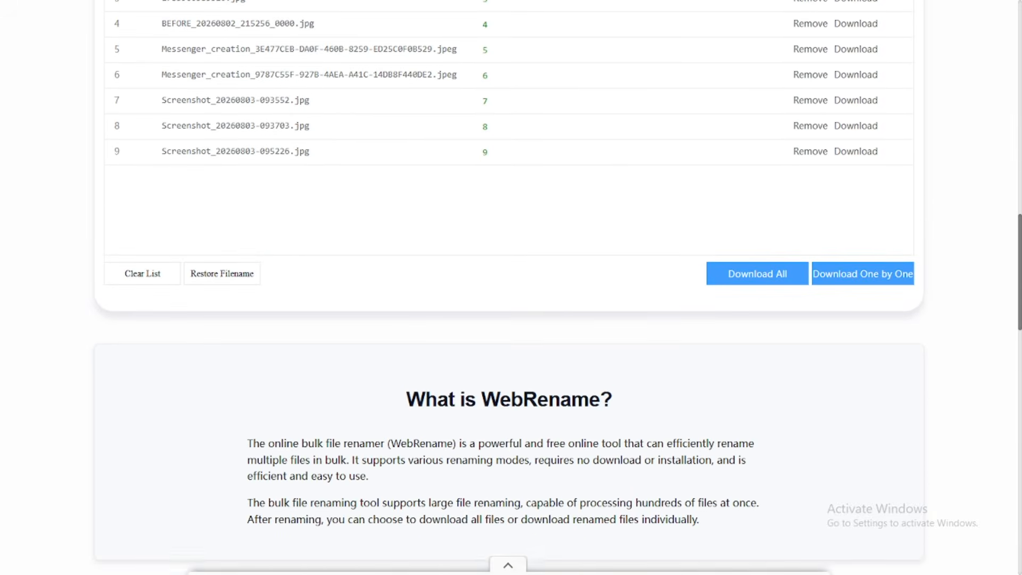
scroll(509, 288, down, 4)
scroll(509, 287, up, 10)
scroll(509, 287, up, 12)
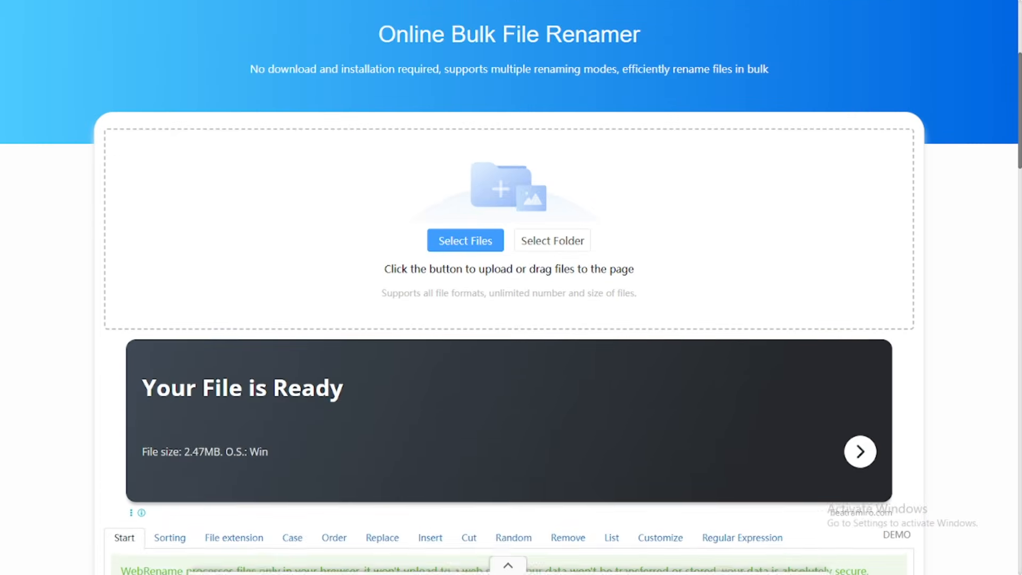
scroll(509, 287, down, 10)
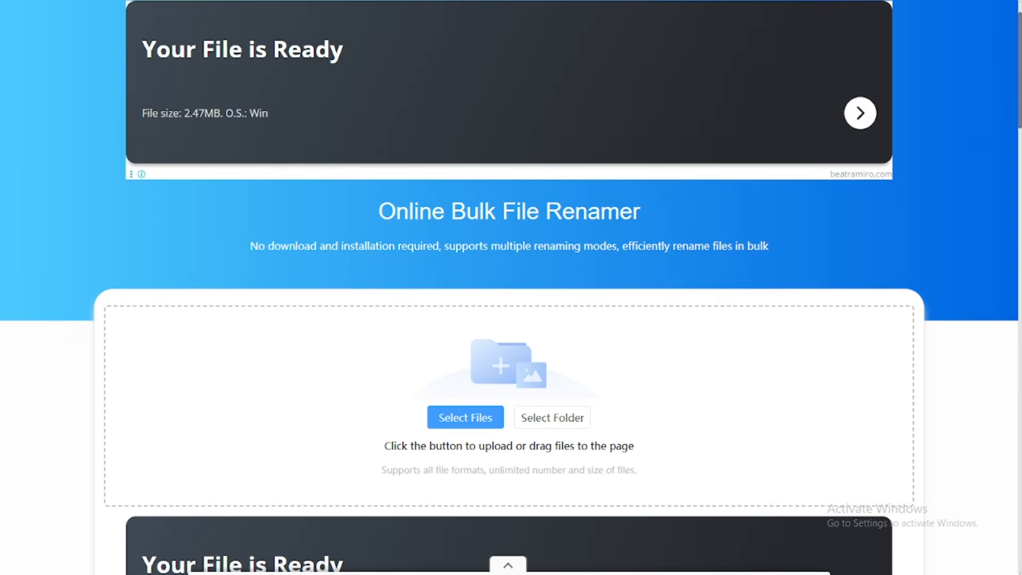
scroll(509, 287, down, 4)
scroll(508, 288, up, 2)
scroll(509, 287, down, 1)
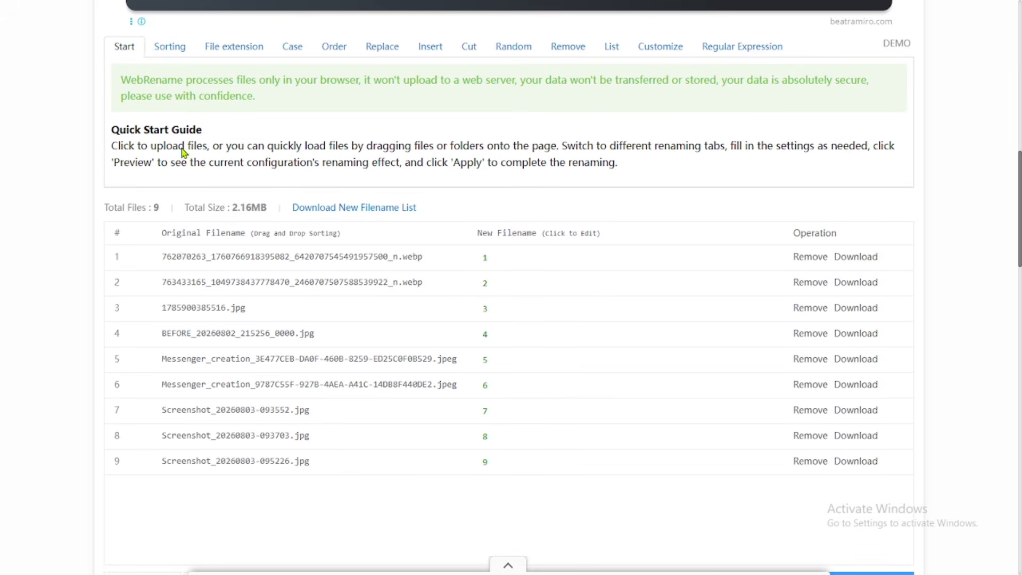
Review the file sorting methods and the file extension options, and return to the Quick Start Guide
click(162, 49)
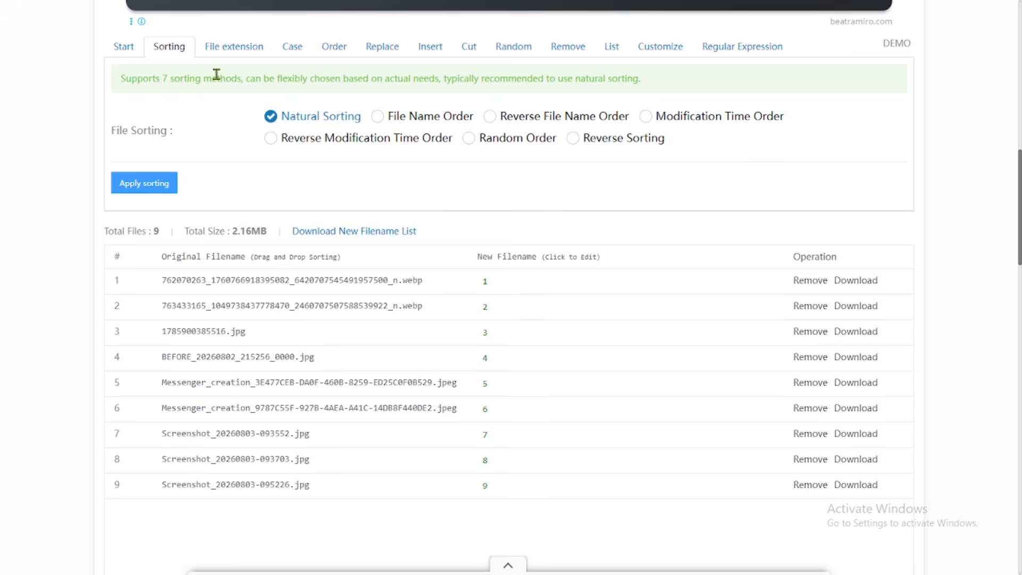
click(233, 55)
click(130, 55)
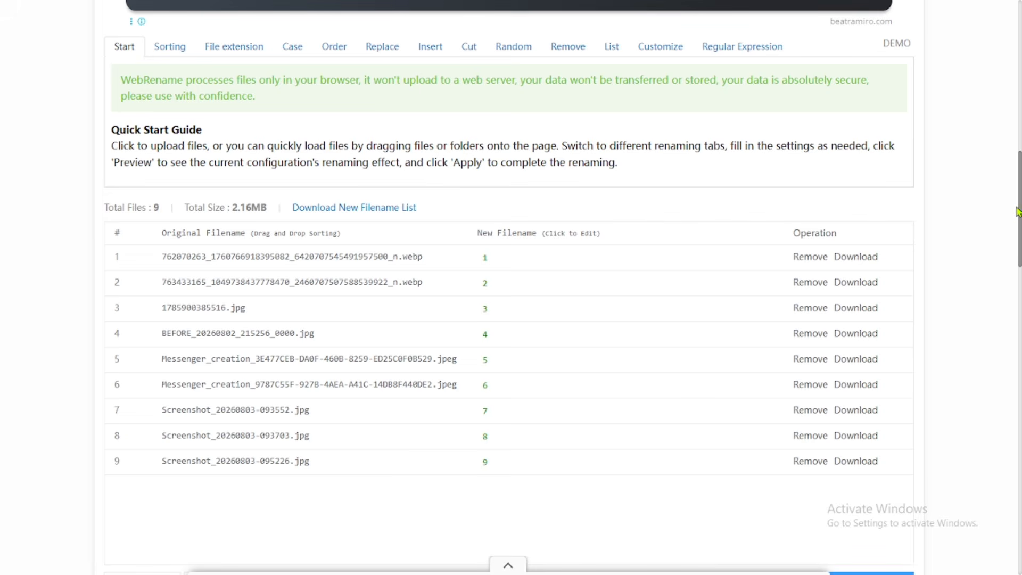
Download all the renamed files together
drag(1020, 216, 1021, 65)
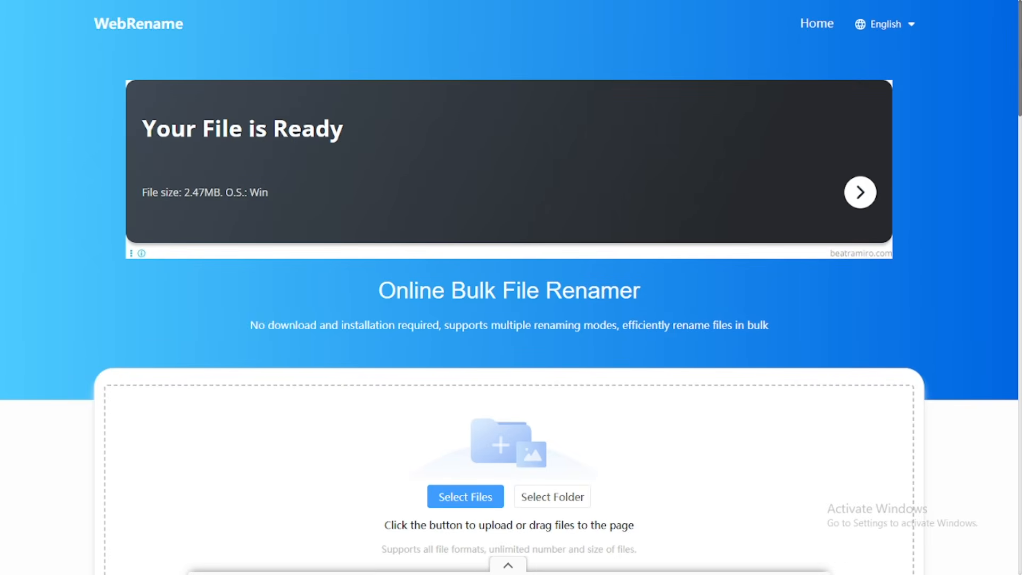
scroll(511, 288, down, 10)
scroll(511, 287, down, 12)
scroll(511, 287, up, 10)
scroll(511, 288, down, 2)
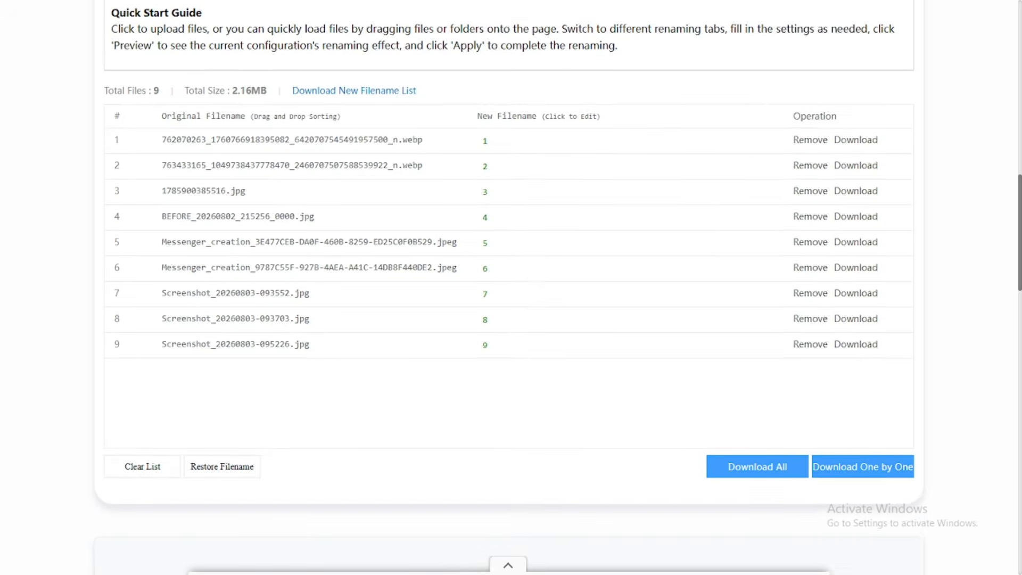
scroll(511, 287, up, 3)
scroll(511, 287, down, 1)
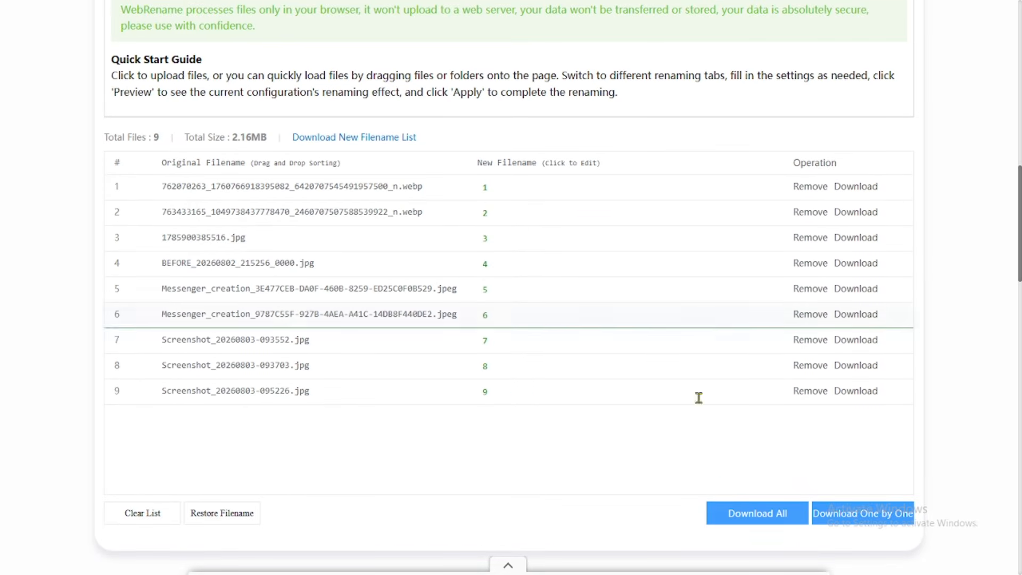
click(758, 514)
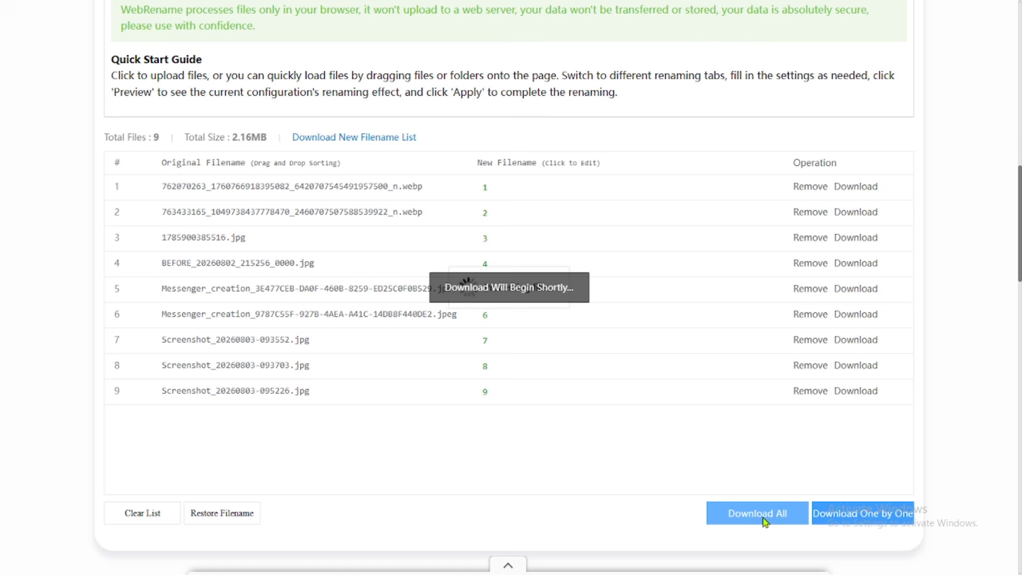